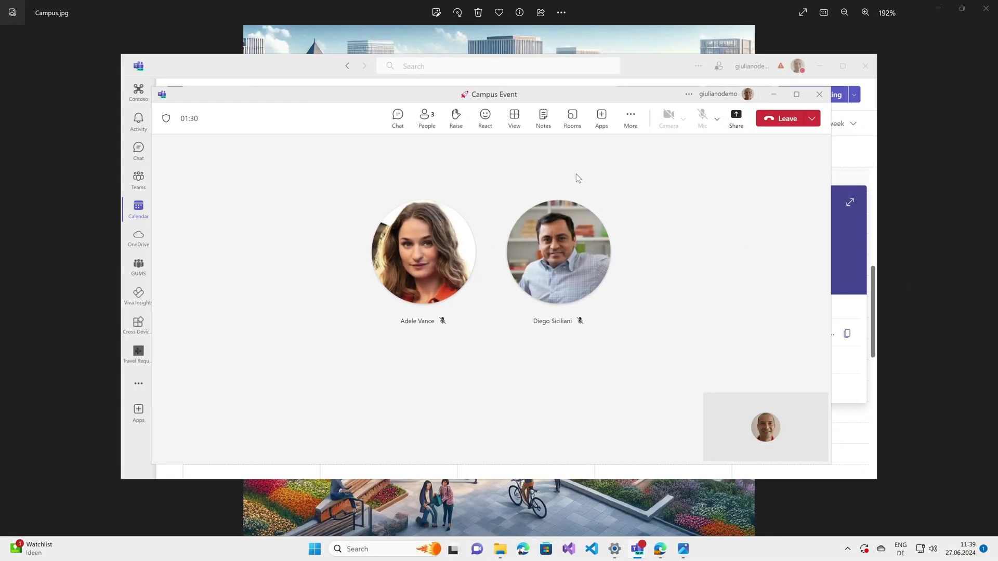
# Step: Share the entire screen, which shows Campus.jpg, in the Campus Event meeting
pyautogui.click(736, 117)
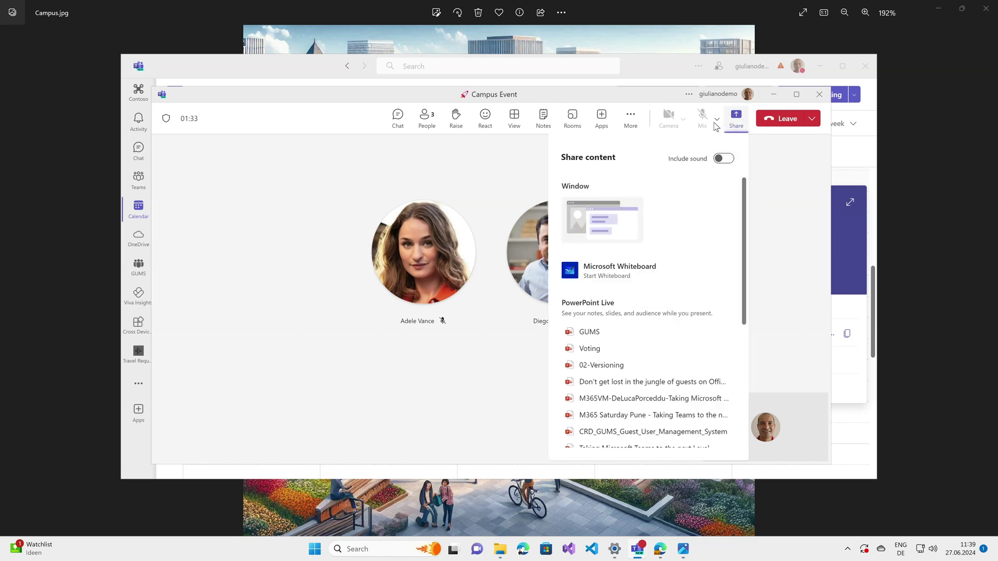
pyautogui.click(607, 214)
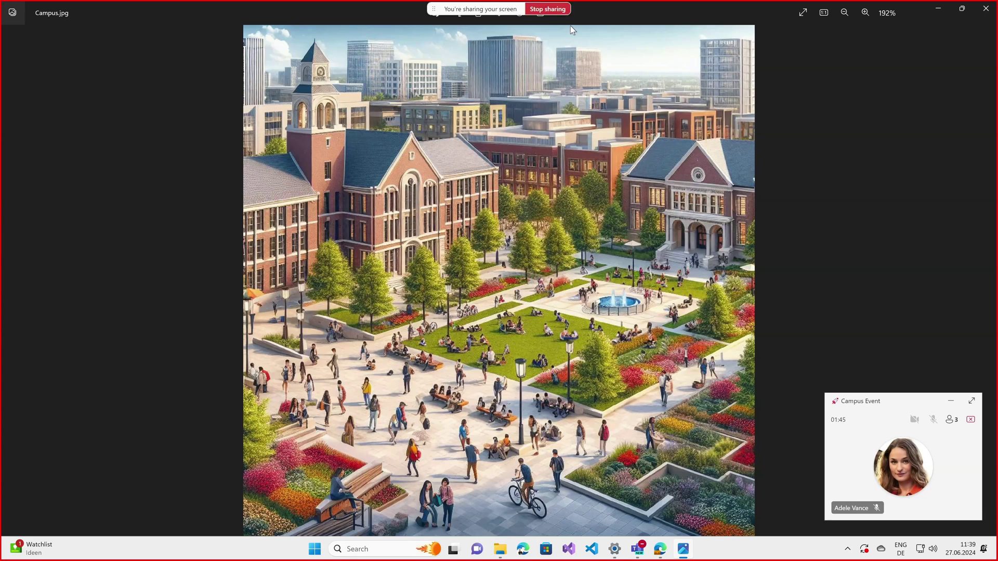
# Step: Turn on Annotate from the sharing bar over the shared campus photo
pyautogui.moveTo(503, 13)
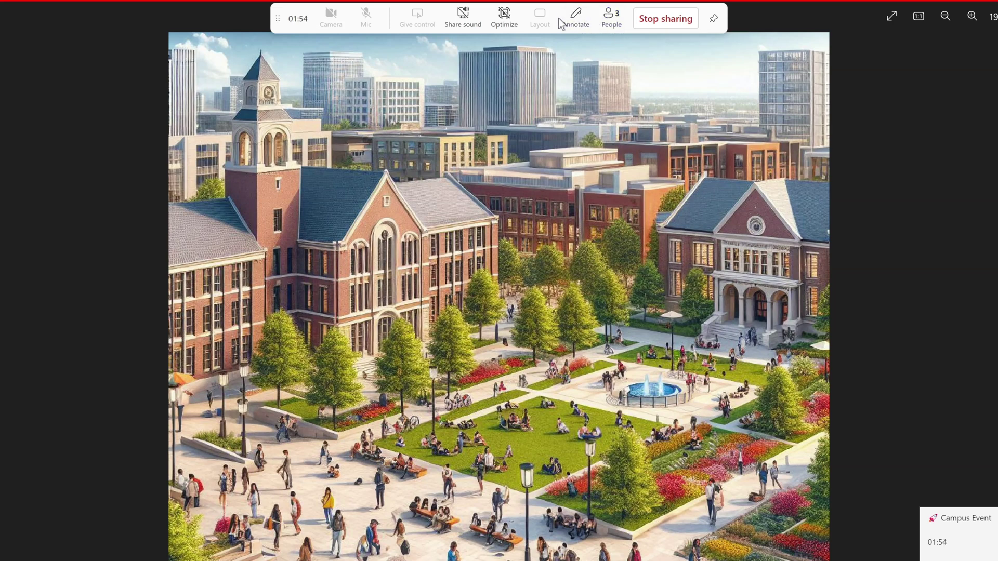
pyautogui.click(576, 18)
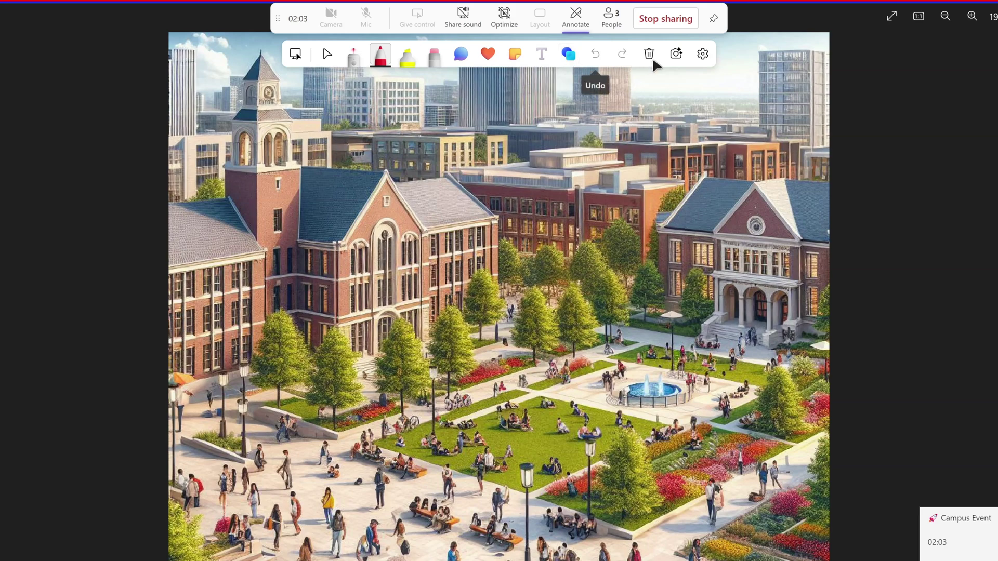
# Step: Select the red pen and draw an outline around the central lawn
pyautogui.click(701, 60)
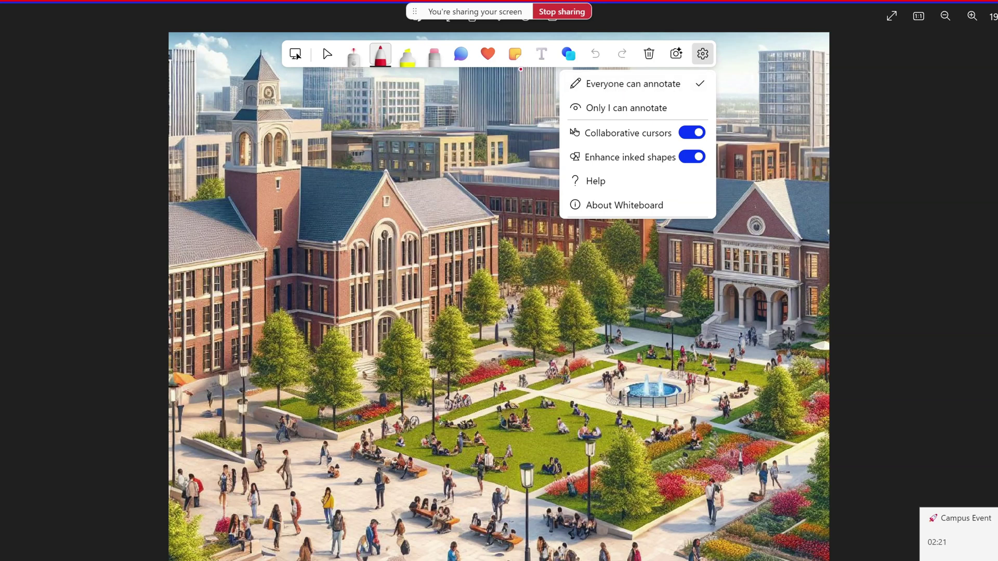
pyautogui.click(382, 59)
pyautogui.click(382, 60)
pyautogui.click(382, 60)
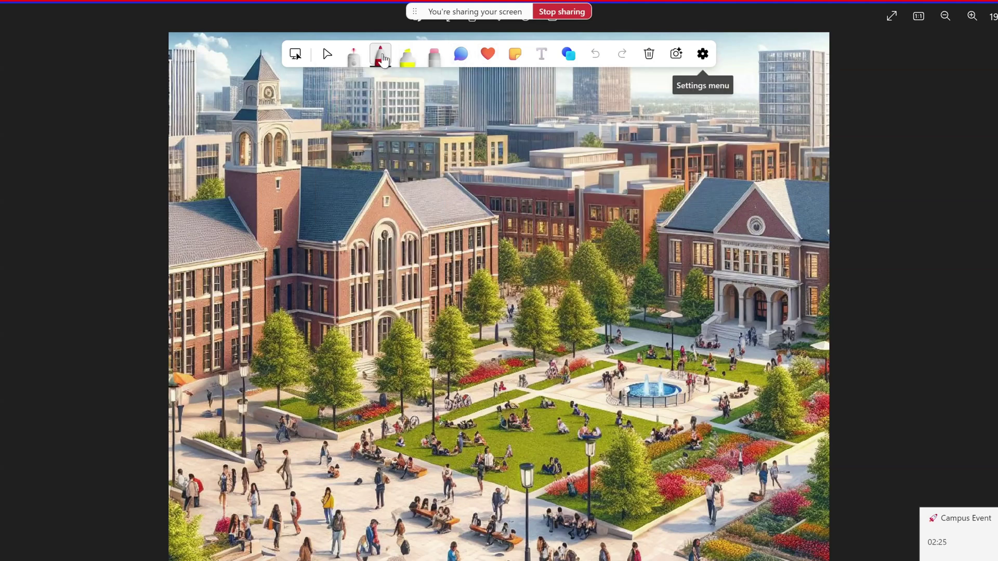
pyautogui.click(381, 60)
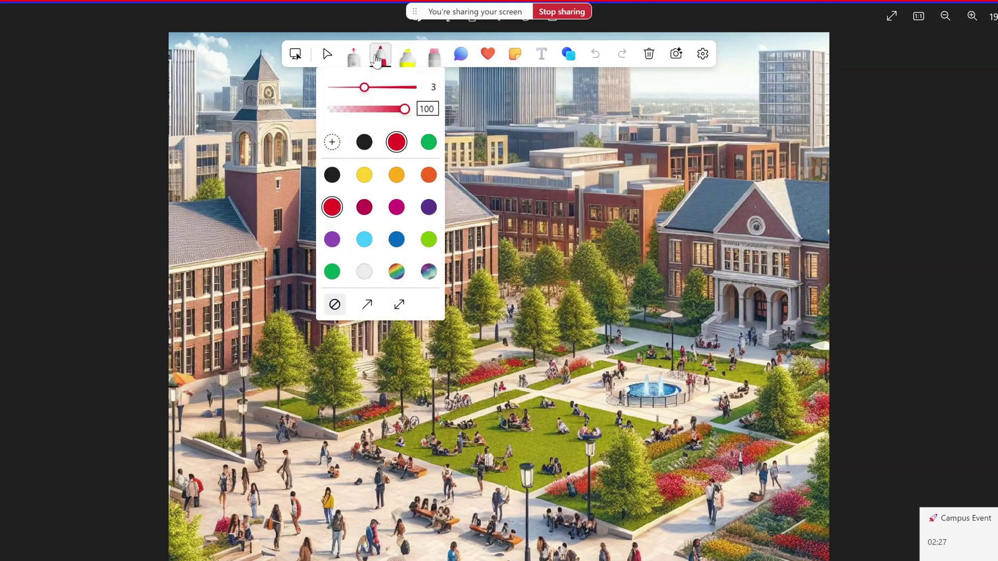
pyautogui.click(379, 58)
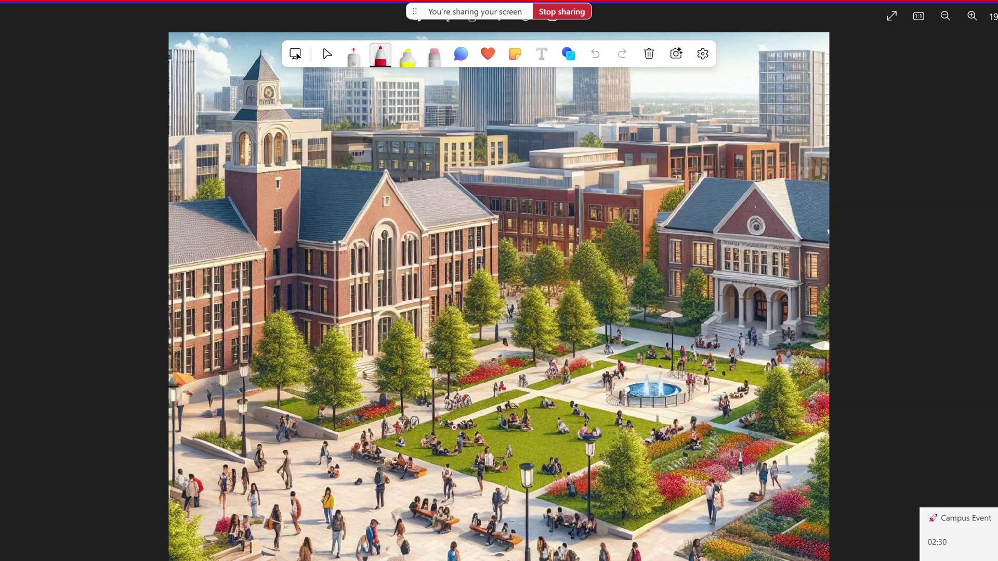
pyautogui.moveTo(372, 441)
pyautogui.mouseDown()
pyautogui.moveTo(484, 397)
pyautogui.moveTo(556, 401)
pyautogui.moveTo(668, 431)
pyautogui.moveTo(558, 486)
pyautogui.moveTo(384, 442)
pyautogui.mouseUp()
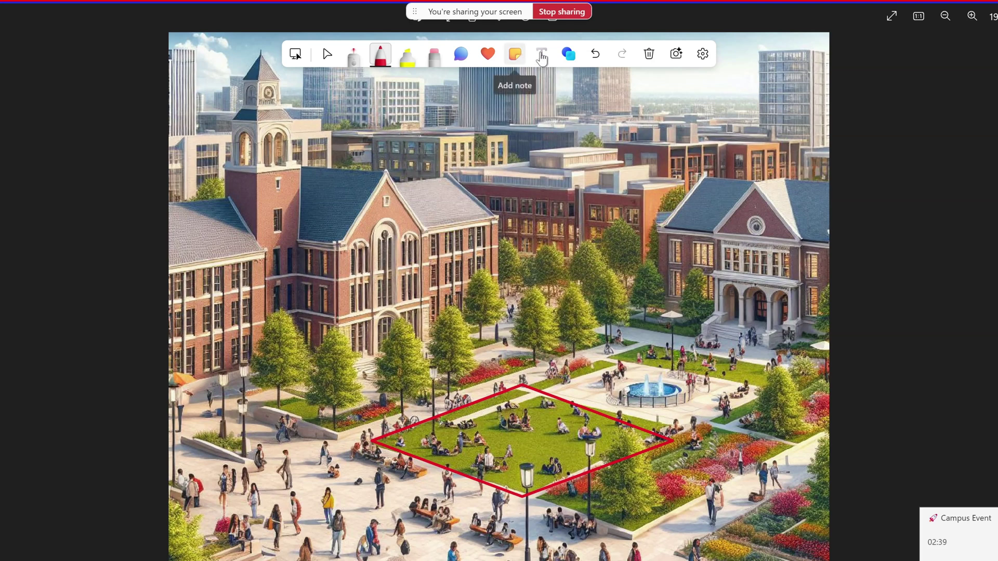
# Step: Add a bold red 'Stage' text label inside the outlined lawn
pyautogui.click(541, 57)
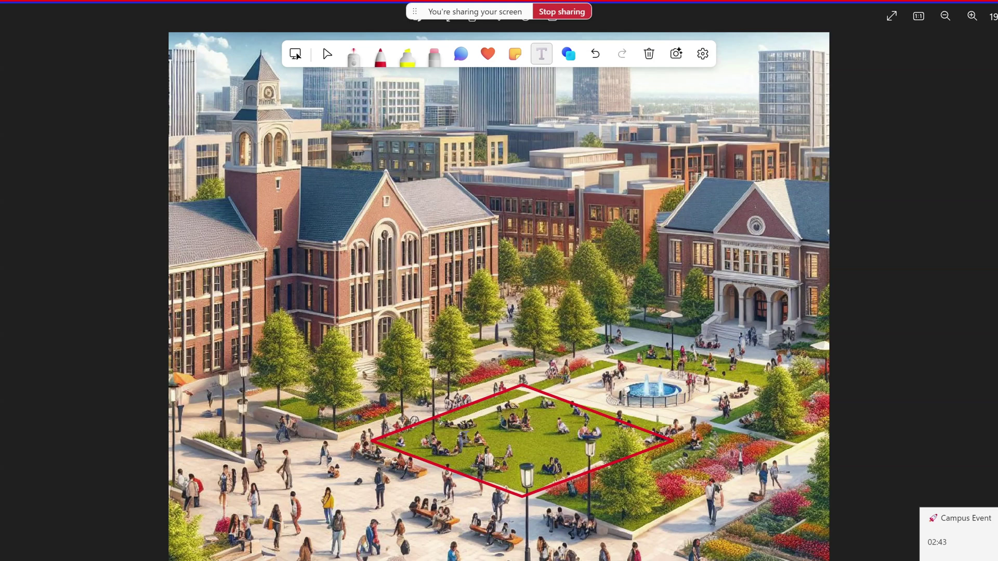
pyautogui.click(465, 436)
pyautogui.write('Stage')
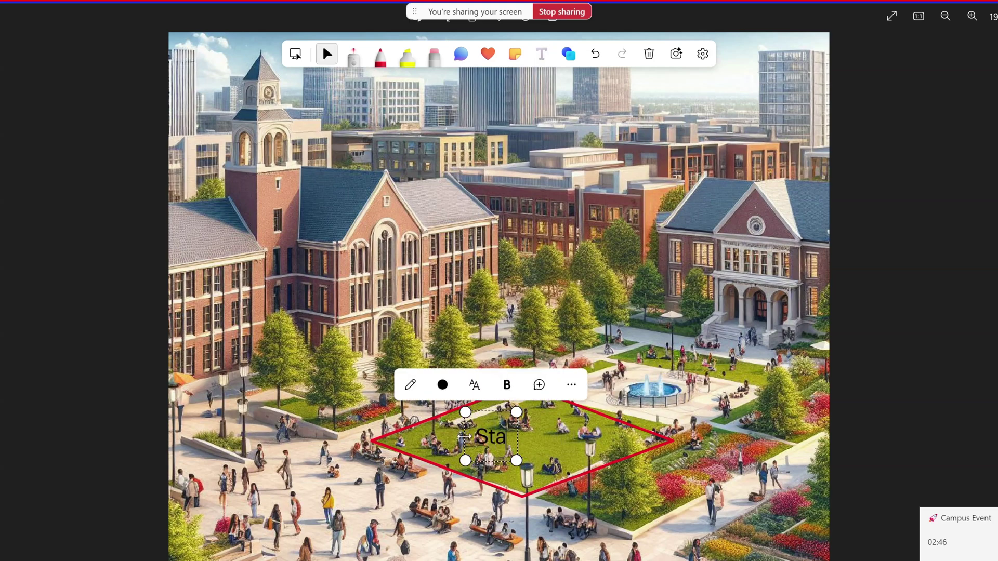
pyautogui.doubleClick(491, 437)
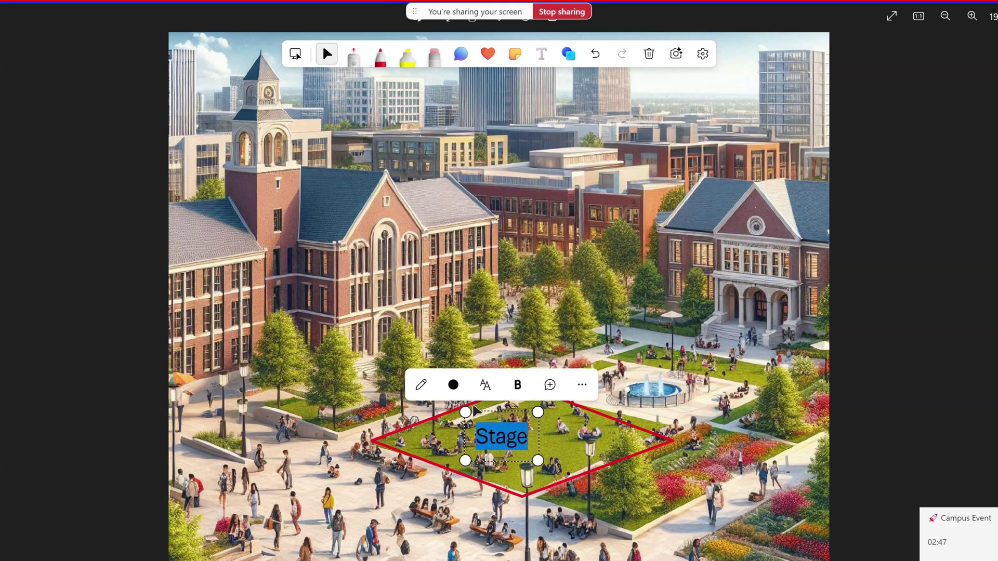
pyautogui.click(453, 384)
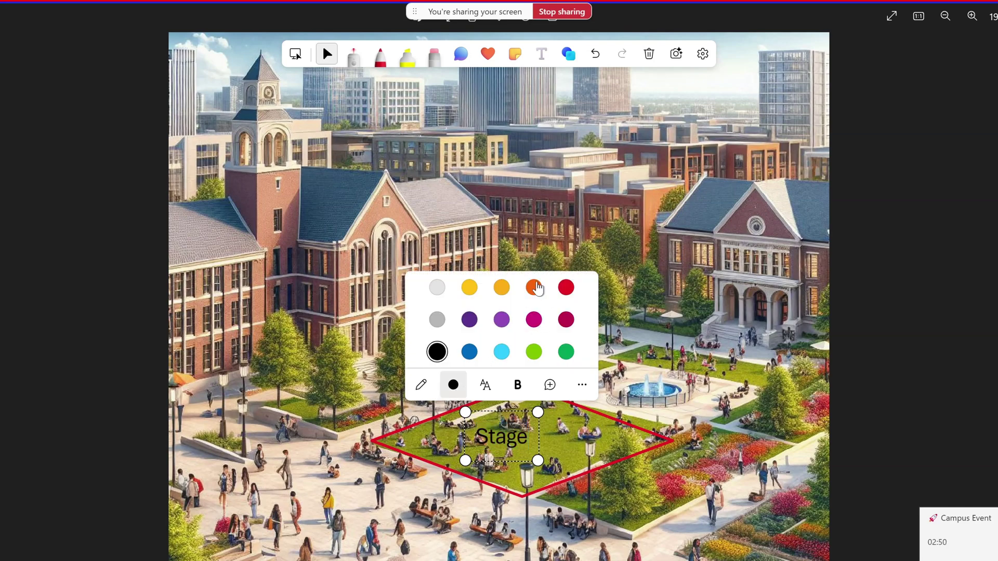
pyautogui.click(566, 288)
pyautogui.click(517, 385)
pyautogui.click(421, 352)
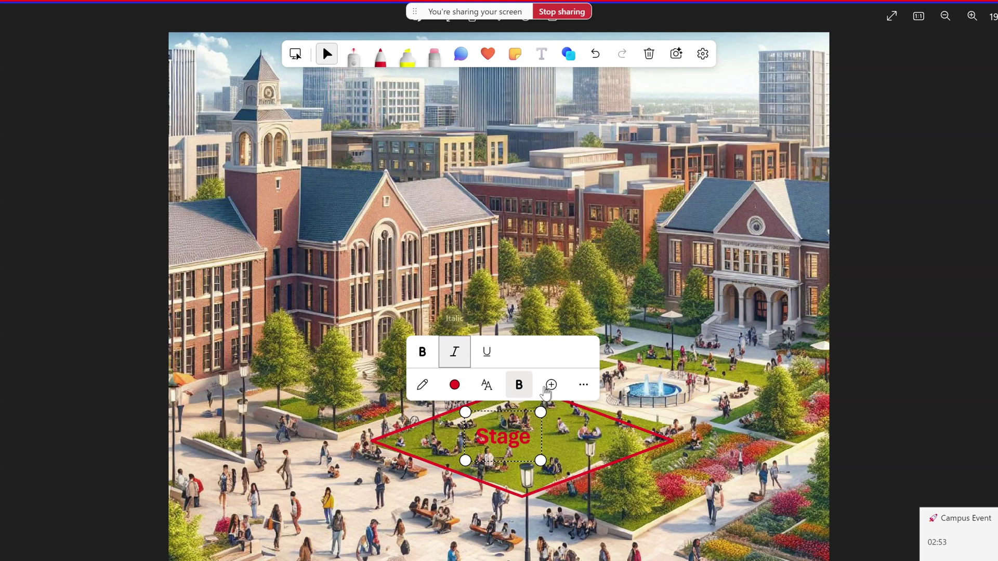
# Step: Post a comment reading 'Review it' on the Stage label
pyautogui.click(550, 384)
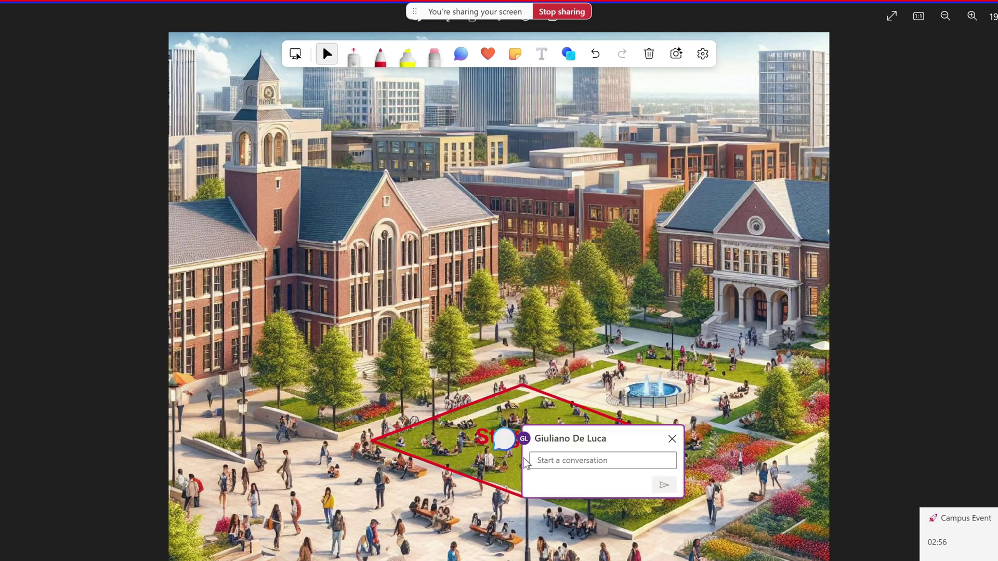
pyautogui.write('Review it')
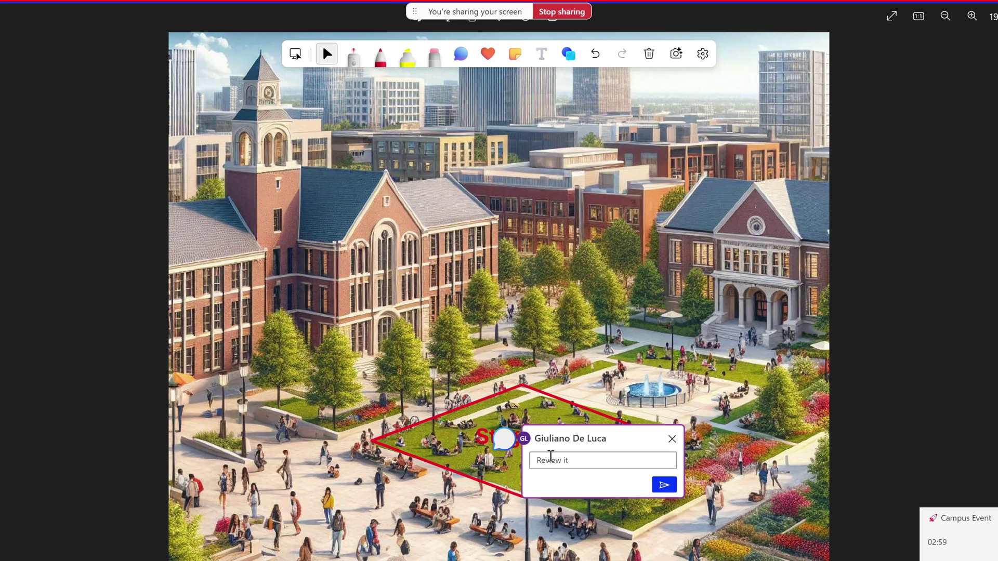
pyautogui.click(664, 486)
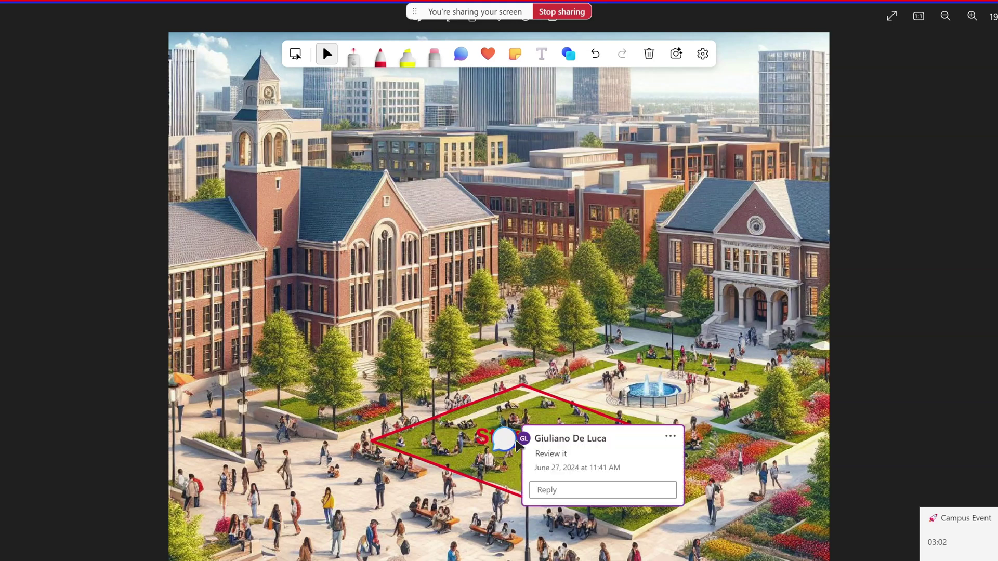
# Step: Move the 'Review it' comment pin up-right and draw a straight arrow toward the lawn
pyautogui.moveTo(514, 442); pyautogui.dragTo(556, 416)
pyautogui.click(555, 414)
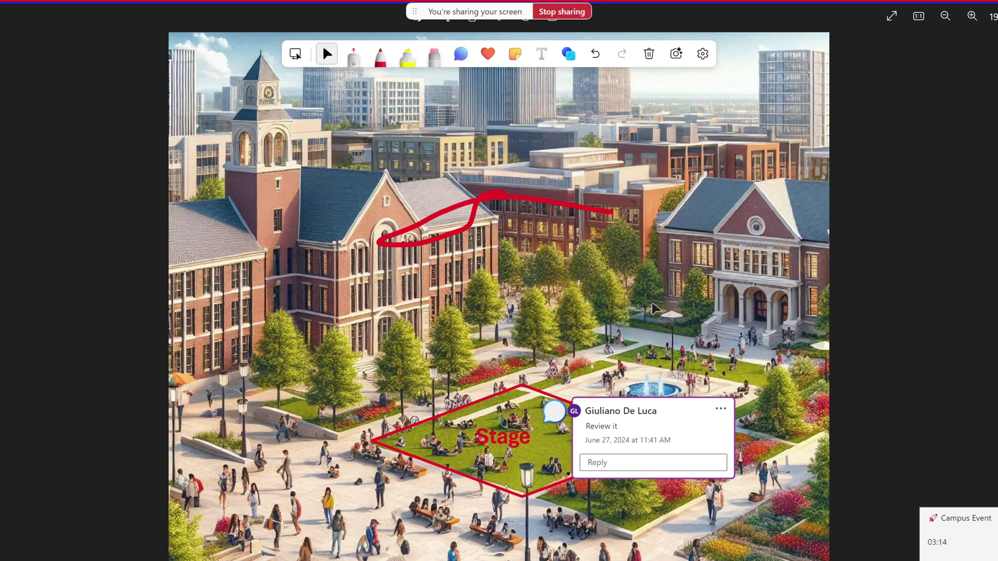
pyautogui.click(569, 54)
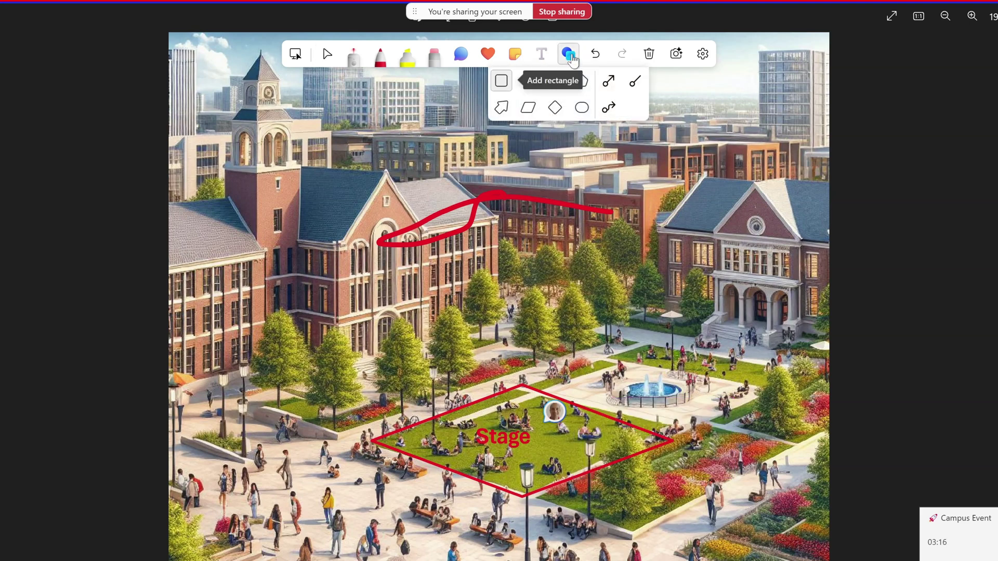
pyautogui.click(608, 84)
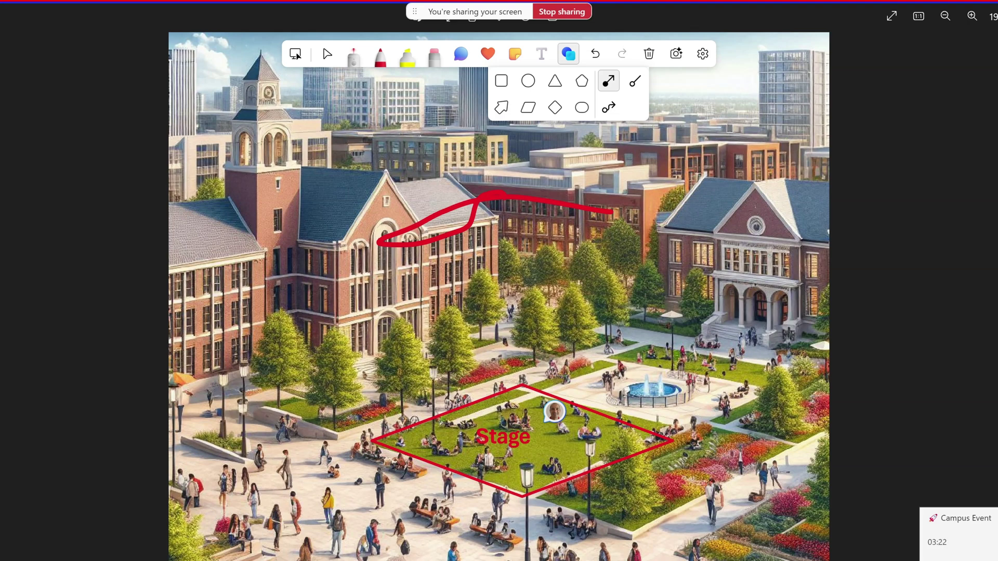
pyautogui.moveTo(742, 325); pyautogui.dragTo(598, 403)
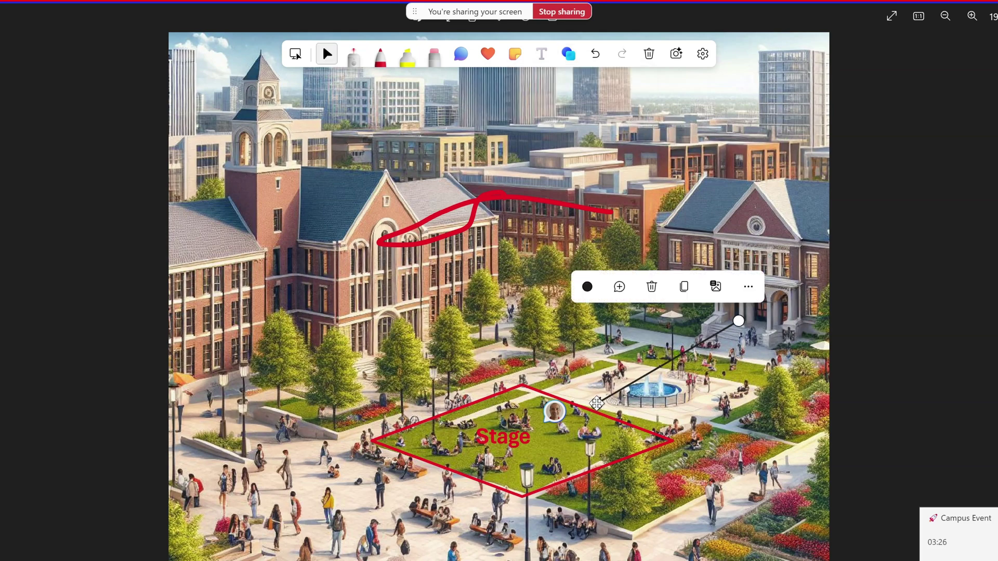
# Step: Make the arrow orange and select the Rectangle shape
pyautogui.click(588, 287)
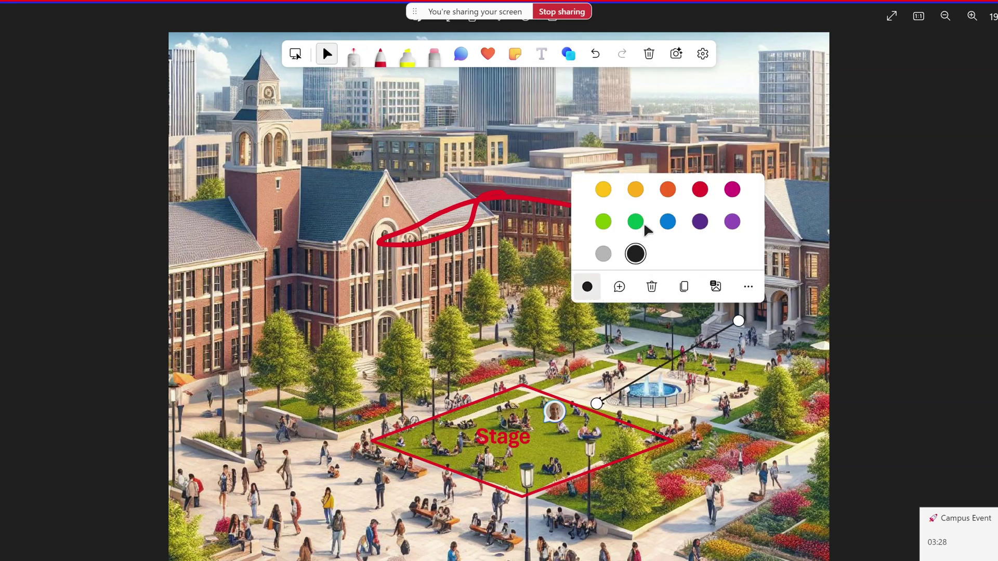
pyautogui.click(669, 191)
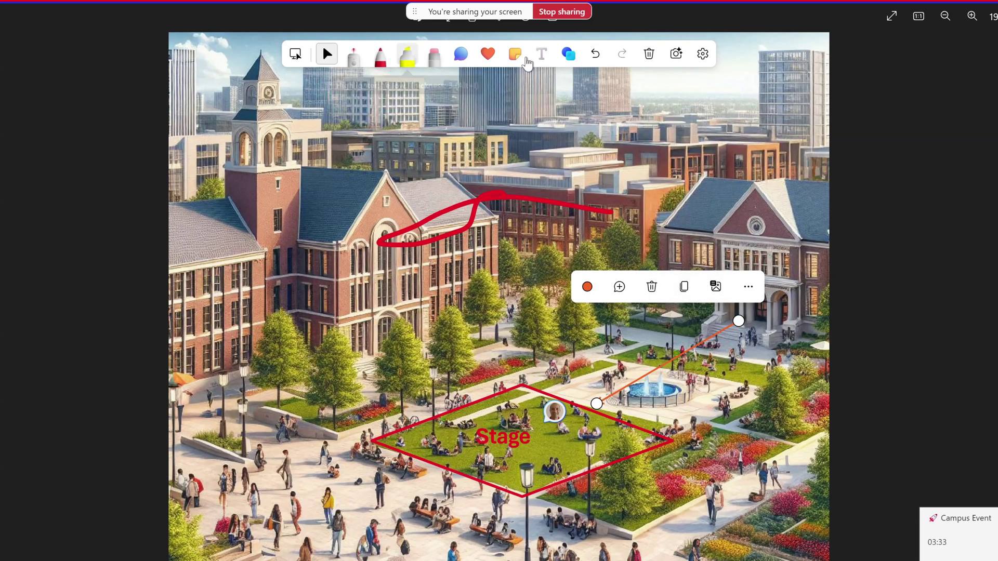
pyautogui.click(569, 55)
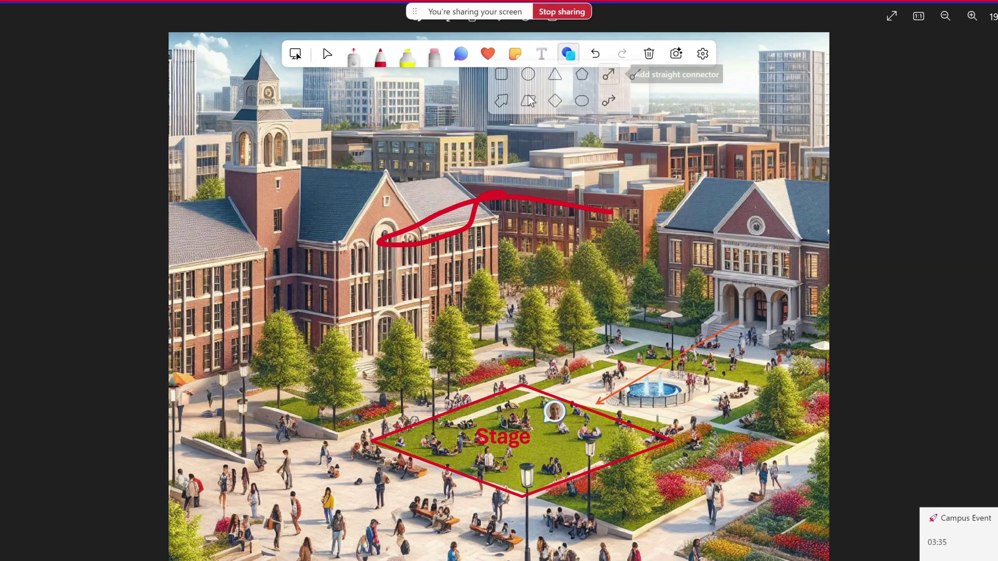
pyautogui.click(502, 82)
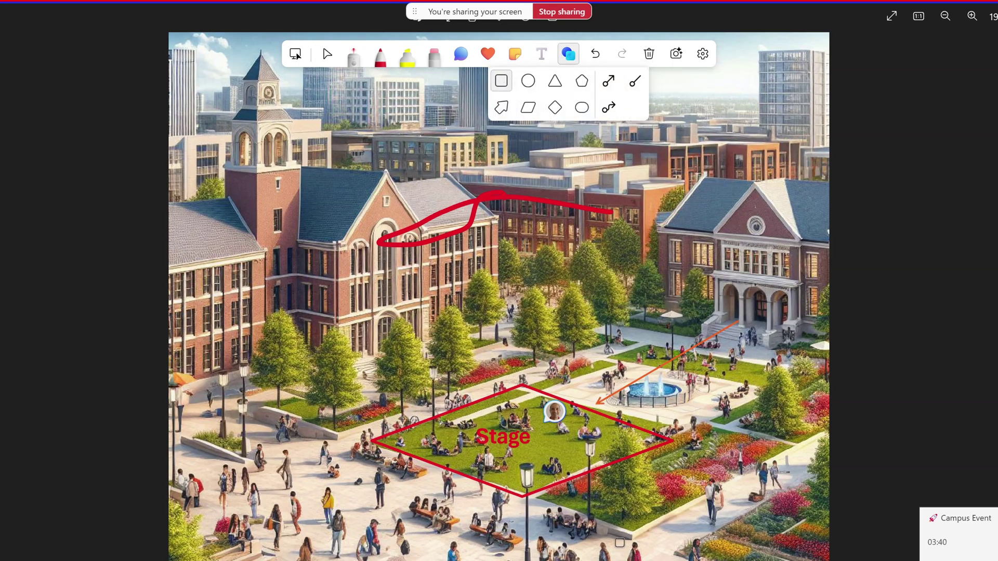
# Step: Draw a rectangle over the lower-right flower beds and shift it down-right
pyautogui.moveTo(626, 518); pyautogui.dragTo(784, 436)
pyautogui.moveTo(686, 466)
pyautogui.mouseDown()
pyautogui.moveTo(709, 496)
pyautogui.moveTo(700, 529)
pyautogui.mouseUp()
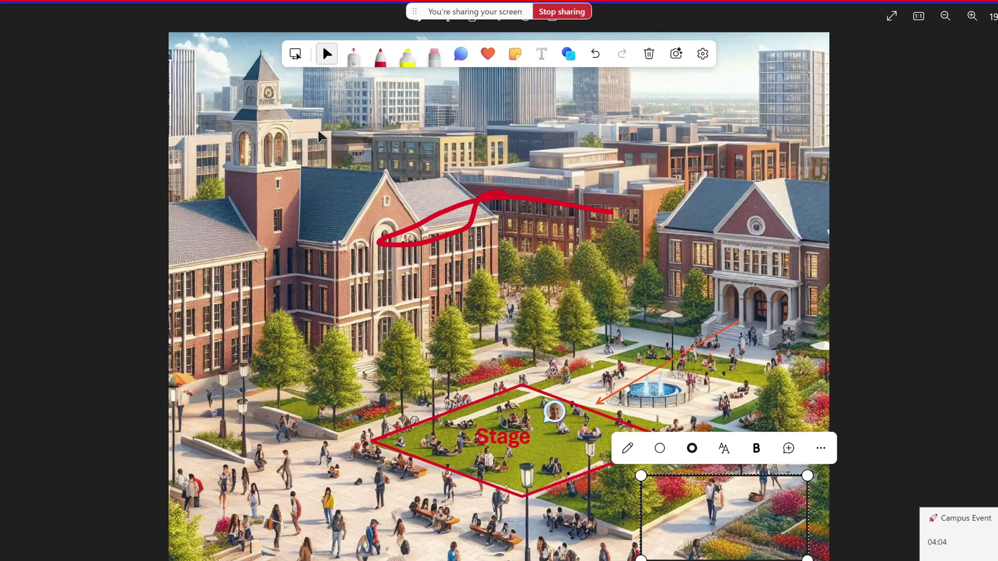
# Step: Switch to background interaction, then open the Campus Event details from Calendar and minimize them
pyautogui.click(295, 54)
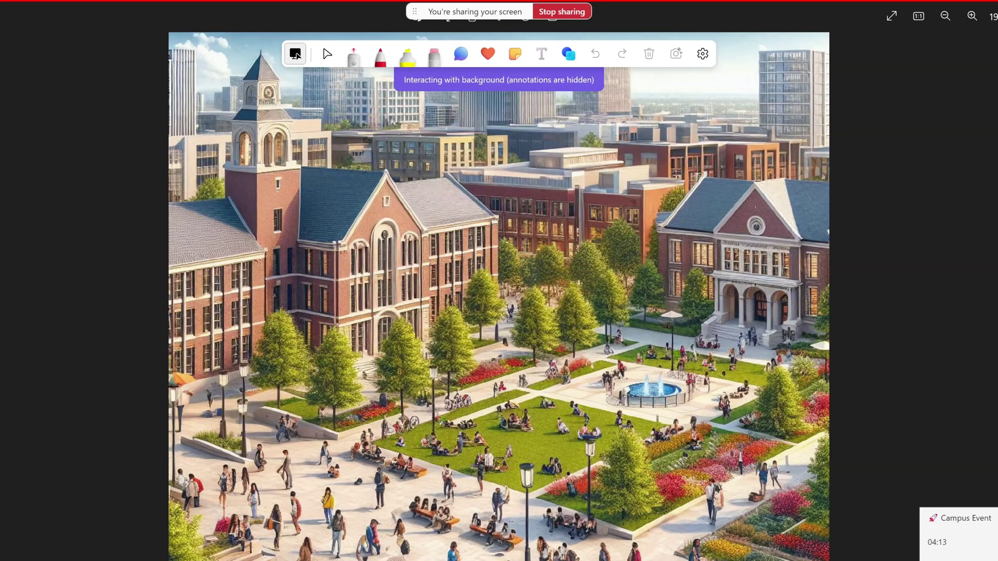
pyautogui.moveTo(677, 560)
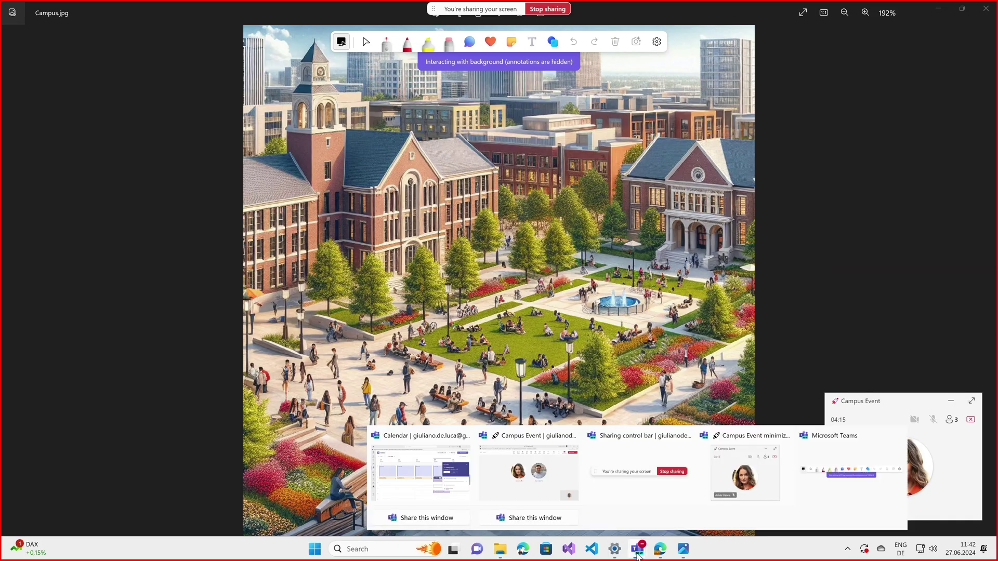
pyautogui.click(455, 486)
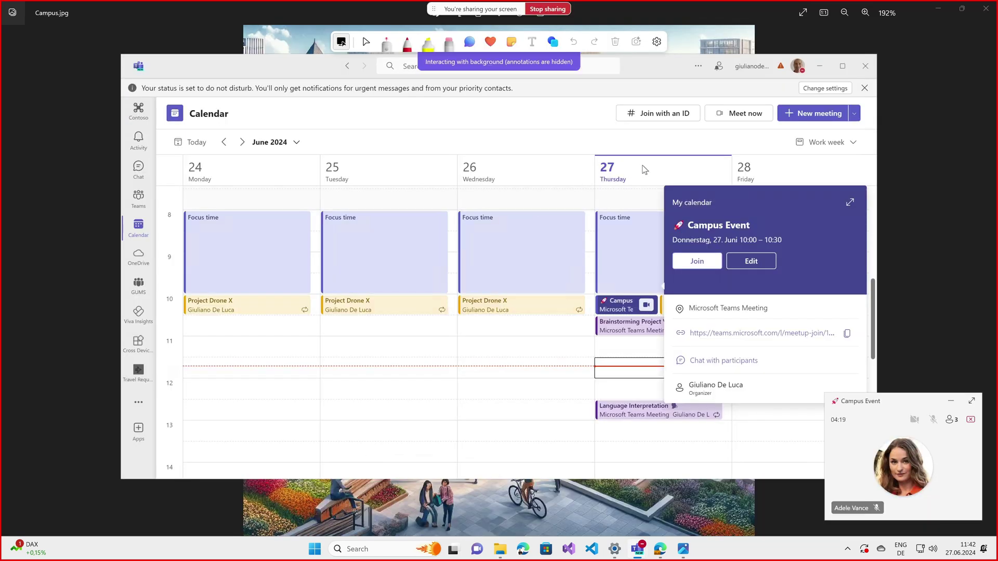
pyautogui.click(615, 311)
pyautogui.doubleClick(614, 309)
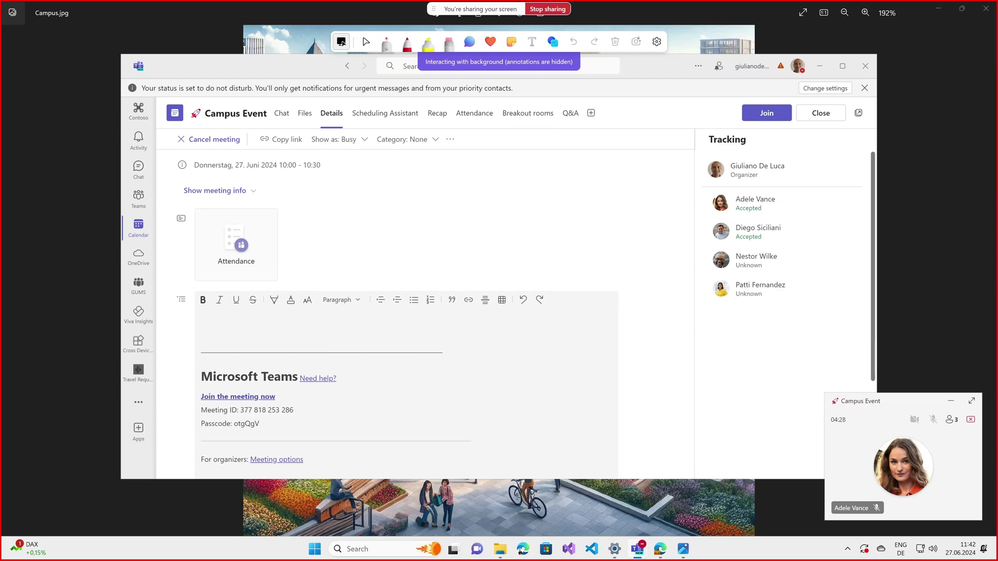
pyautogui.click(819, 67)
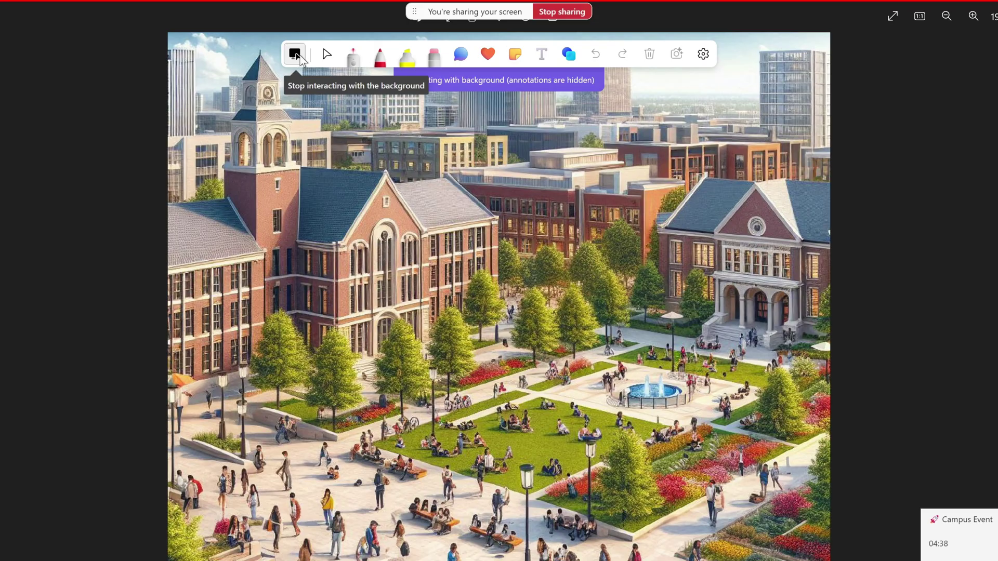
# Step: Stop background interaction to show annotations, then save a snapshot to Whiteboard
pyautogui.click(300, 56)
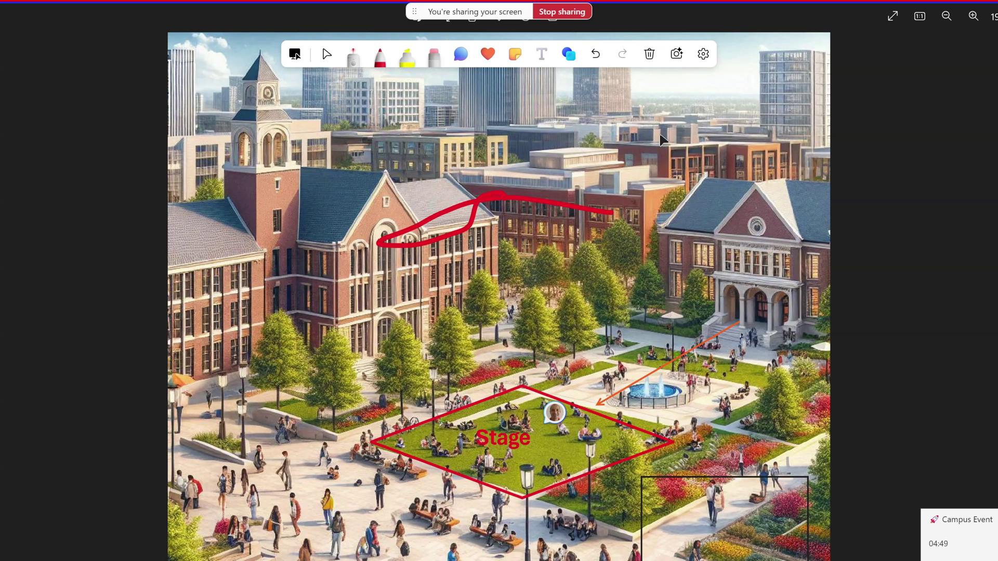
pyautogui.click(678, 60)
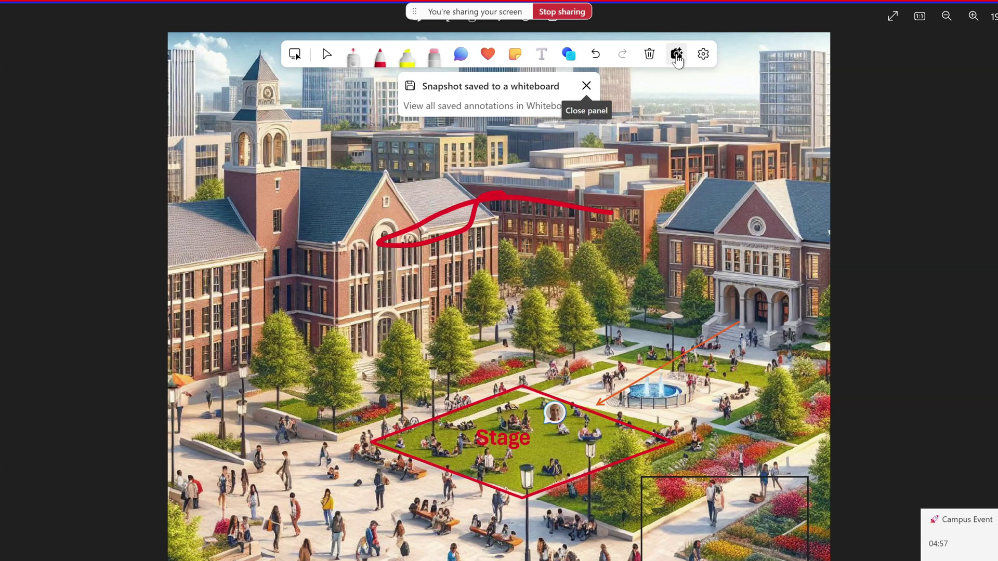
# Step: Open the saved annotations in Whiteboard, stop sharing and leave the Campus Event meeting
pyautogui.click(485, 108)
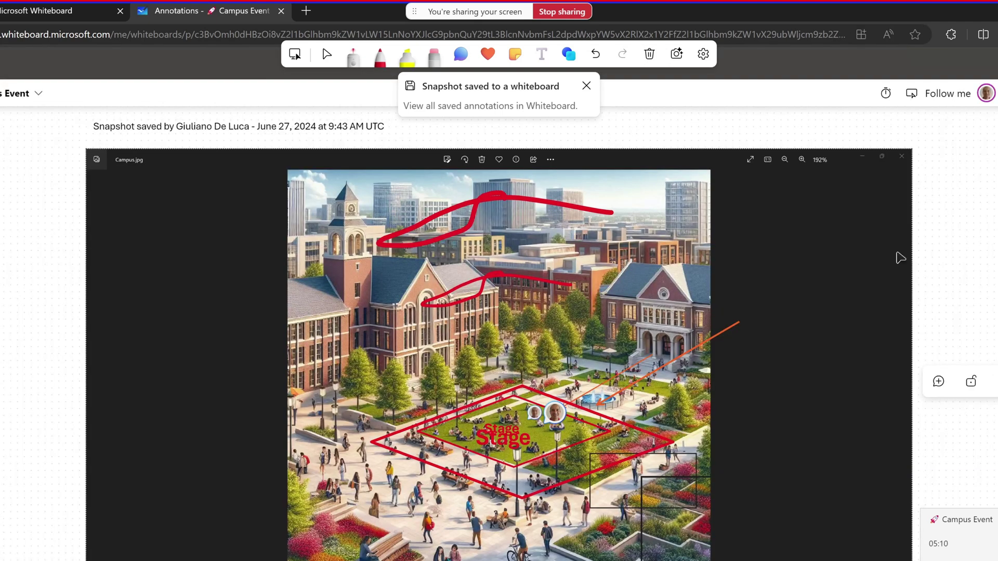
pyautogui.hotkey('ctrl', 'shift', 'e')
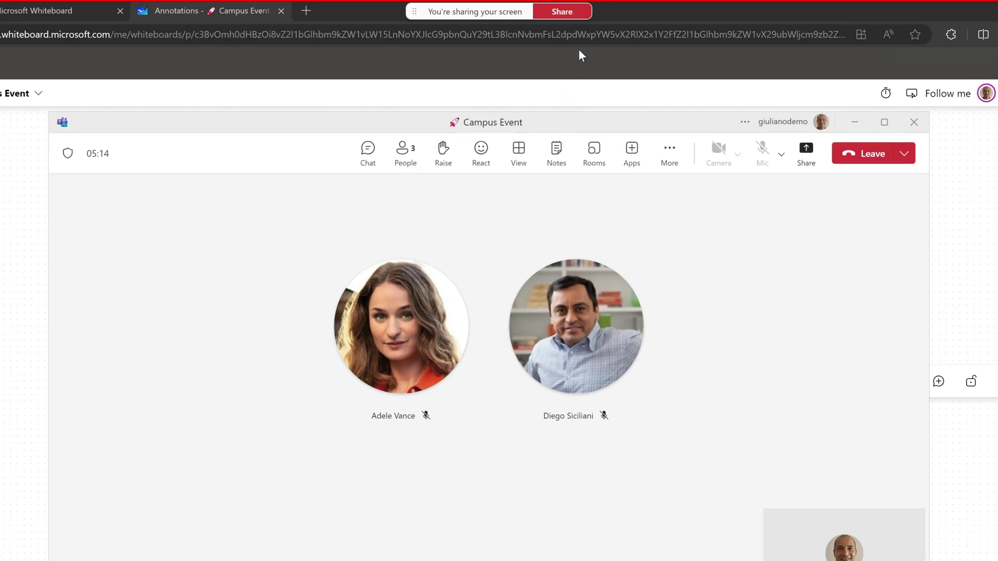
pyautogui.click(873, 154)
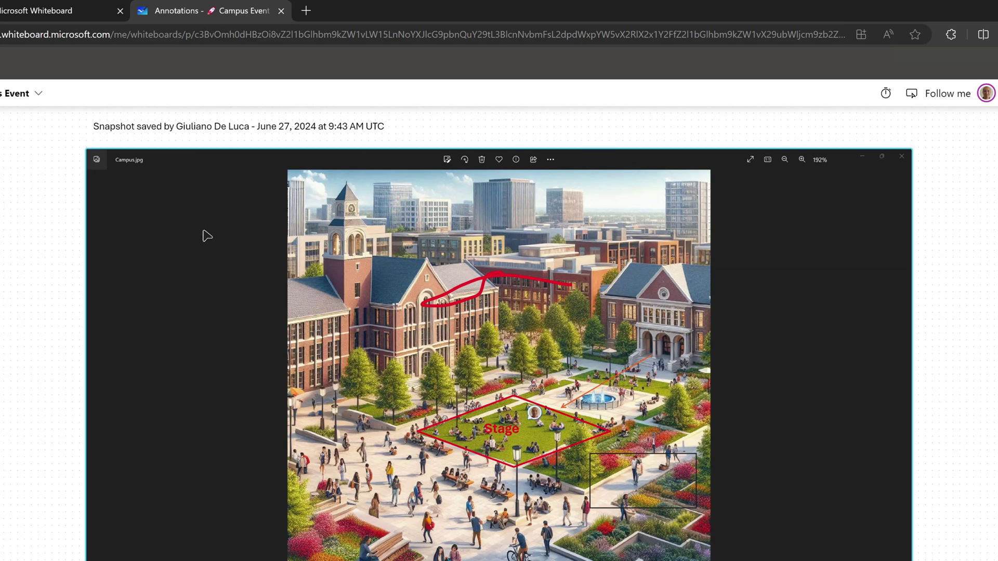
# Step: Select each annotation in turn: Stage label, red outline, orange arrow, squiggle, rectangle
pyautogui.click(491, 431)
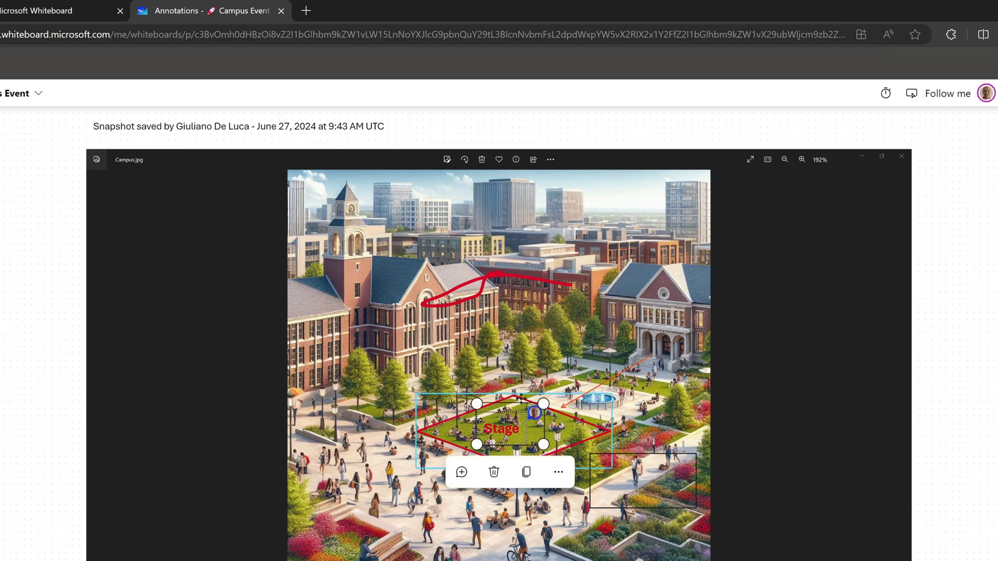
pyautogui.click(521, 400)
pyautogui.click(636, 370)
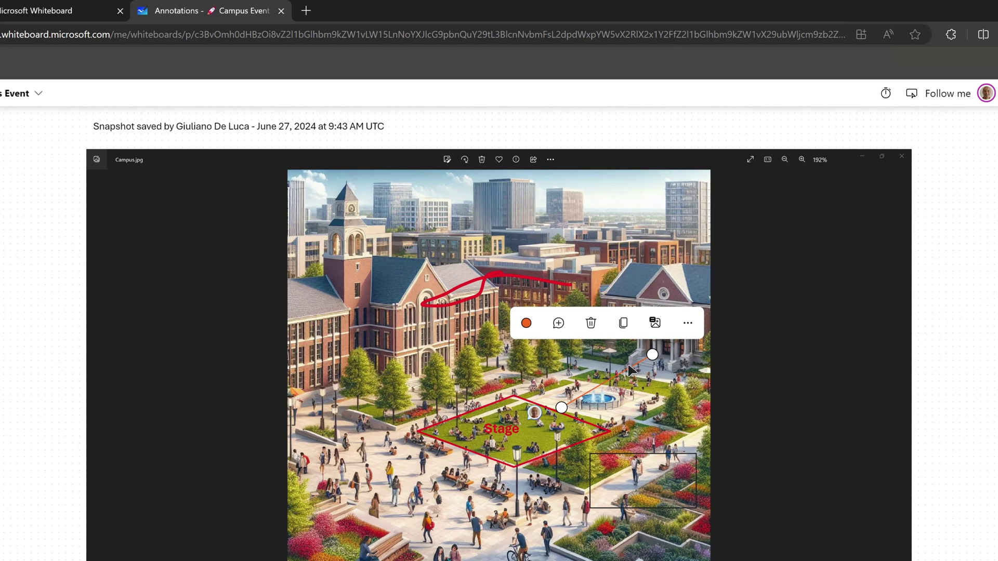
pyautogui.click(480, 290)
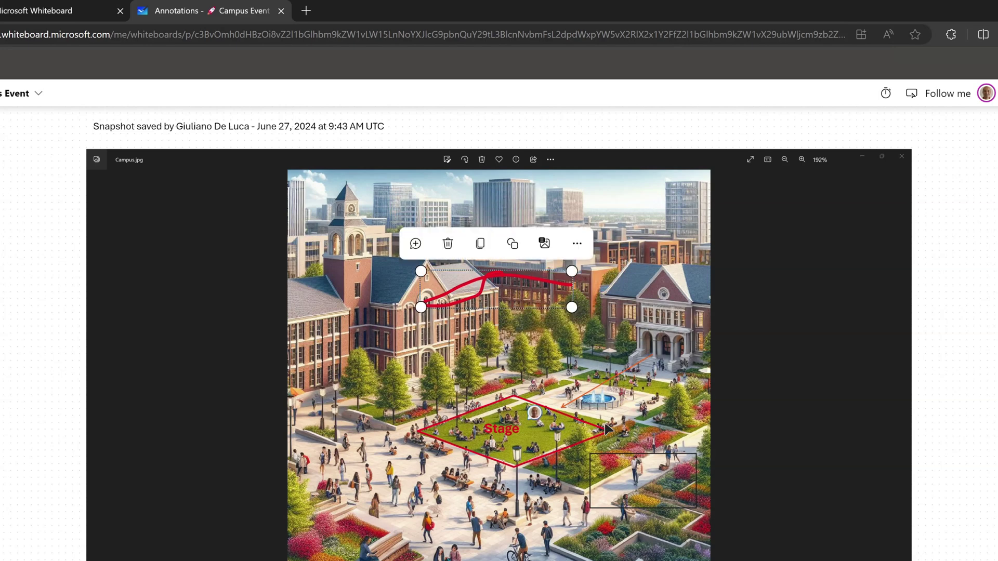
pyautogui.click(618, 458)
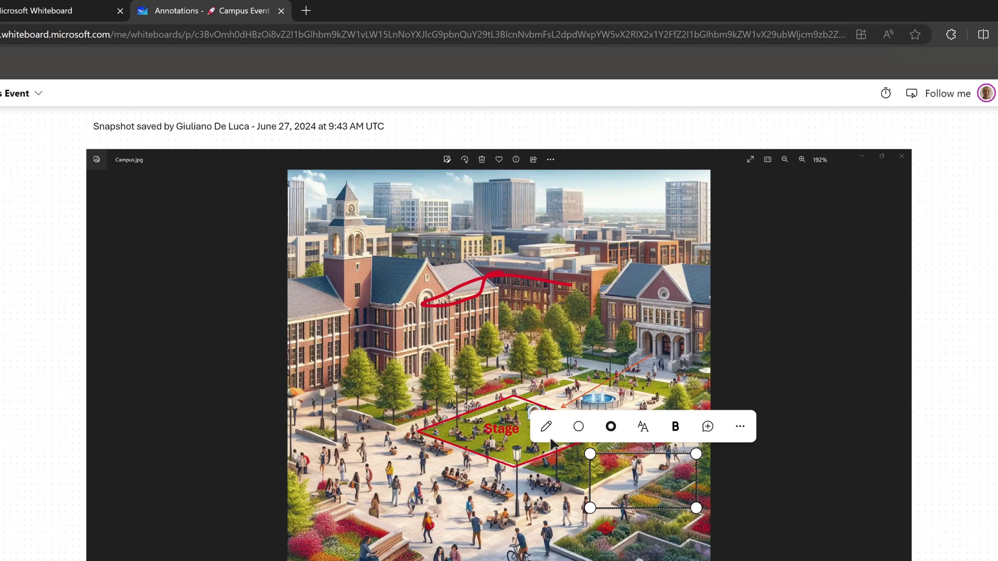